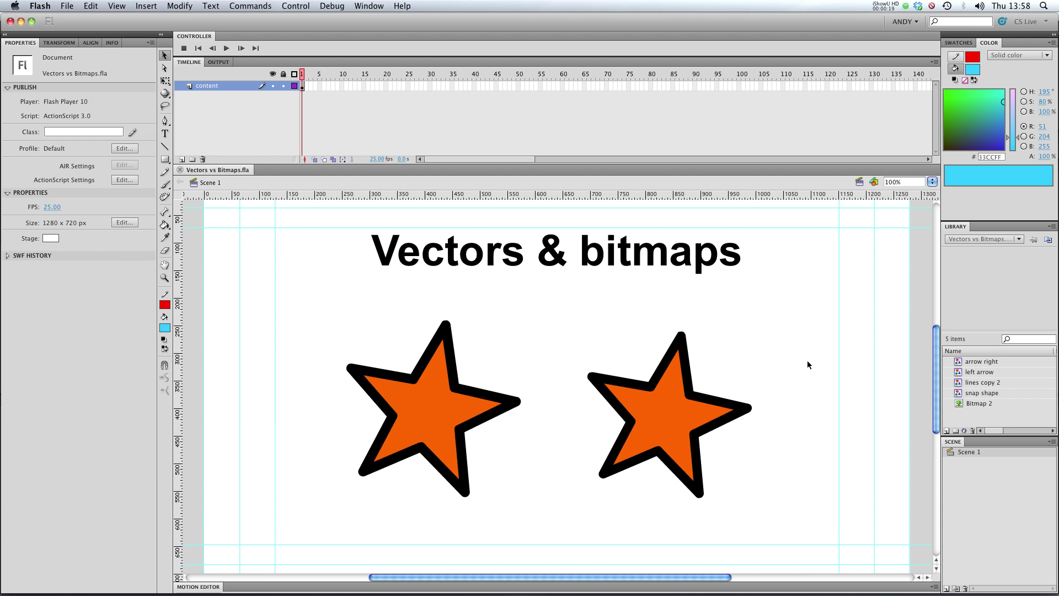
Select the left vector star's fill, paint it cyan, then select its fill and outline together
click(670, 370)
drag(330, 320, 529, 505)
click(528, 505)
click(449, 407)
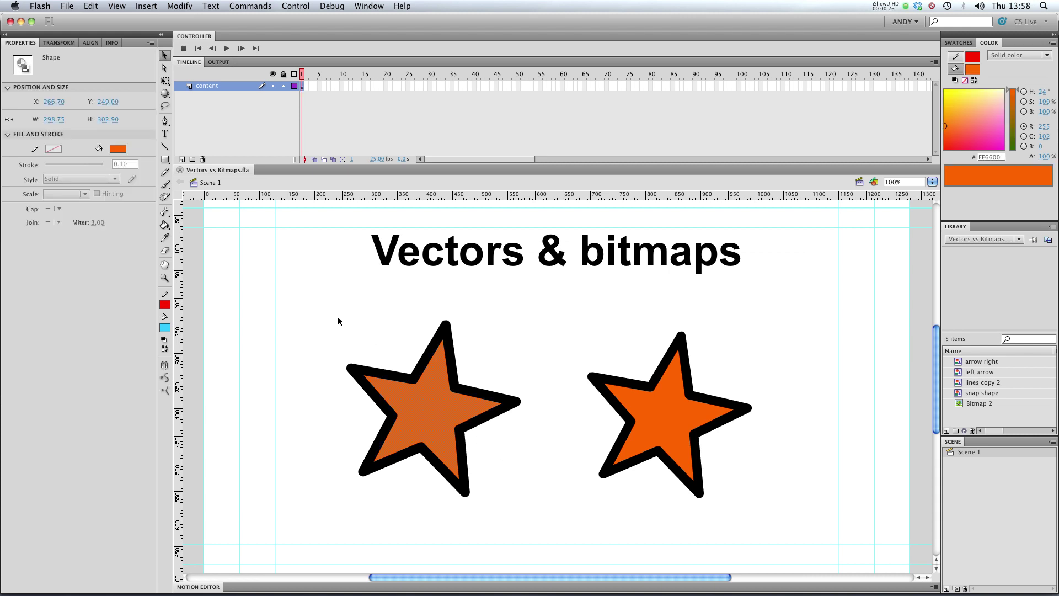
drag(338, 316, 520, 508)
click(357, 309)
click(431, 395)
click(166, 328)
drag(308, 307, 537, 515)
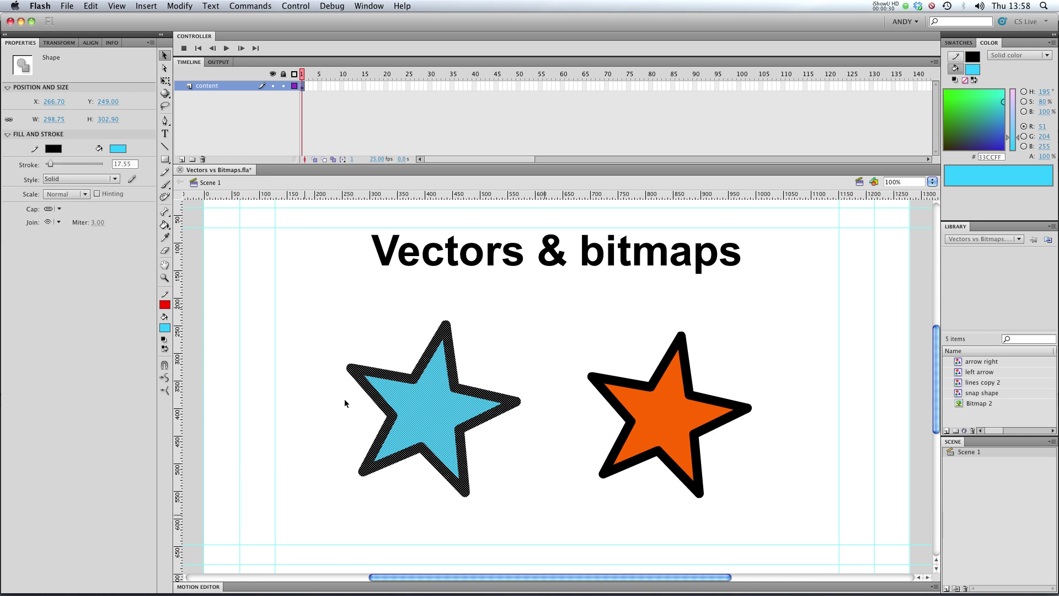
Select the orange bitmap star on the right and open the Modify > Bitmap submenu
click(642, 328)
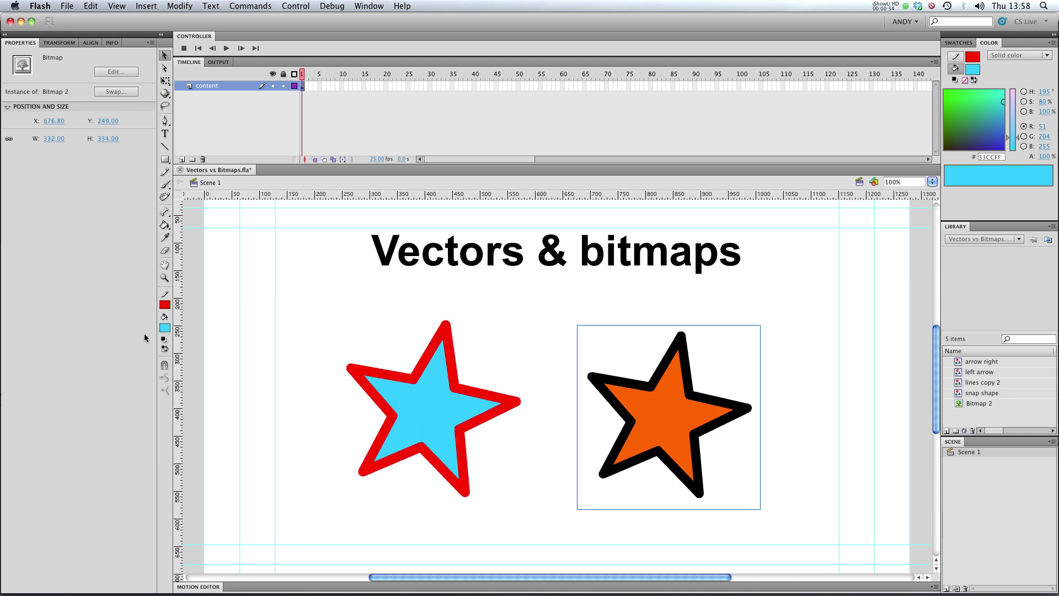
click(287, 319)
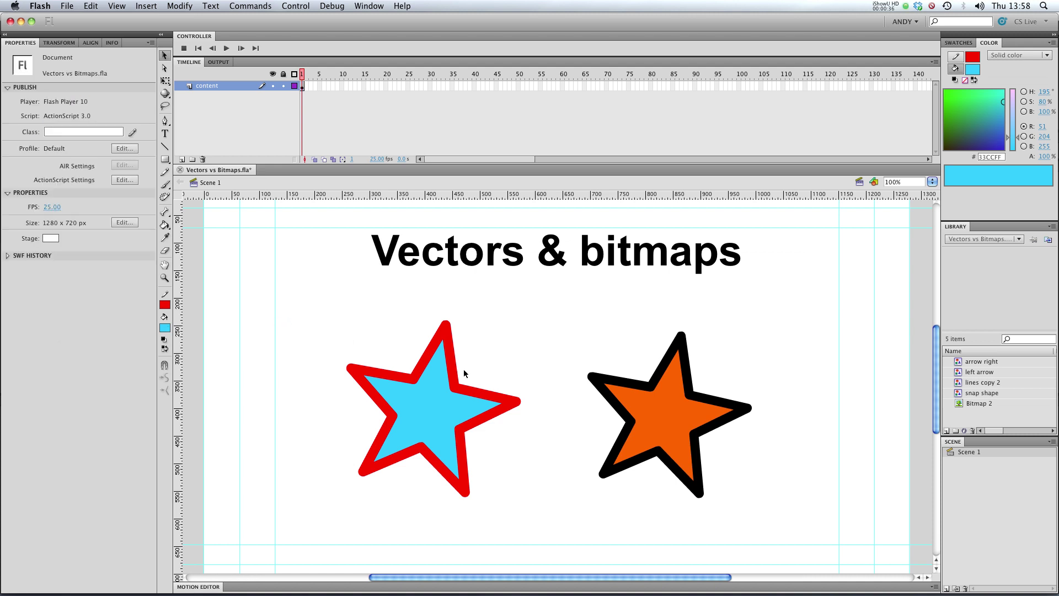
click(684, 416)
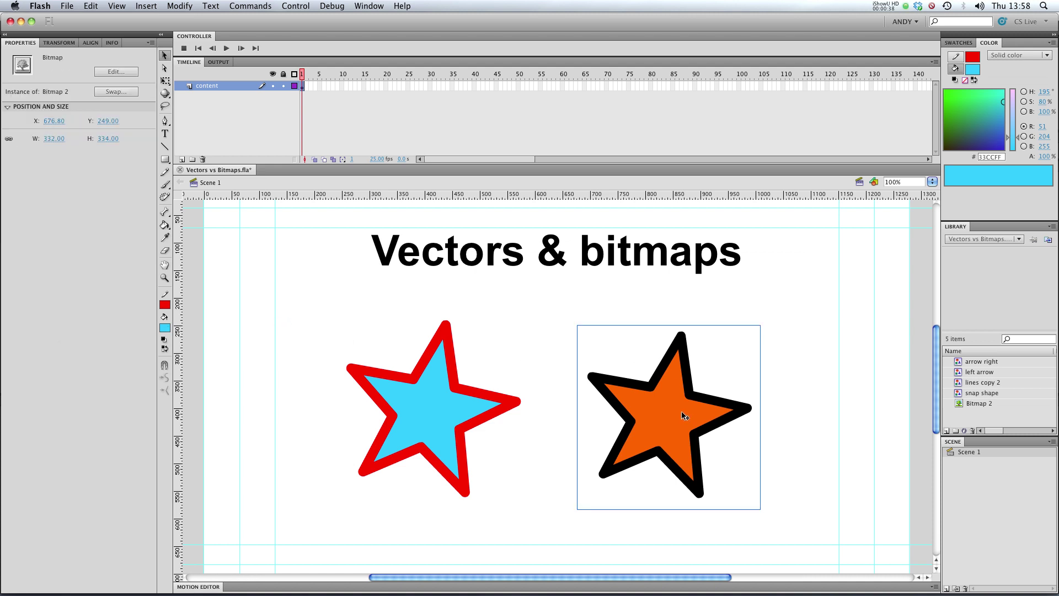
click(180, 6)
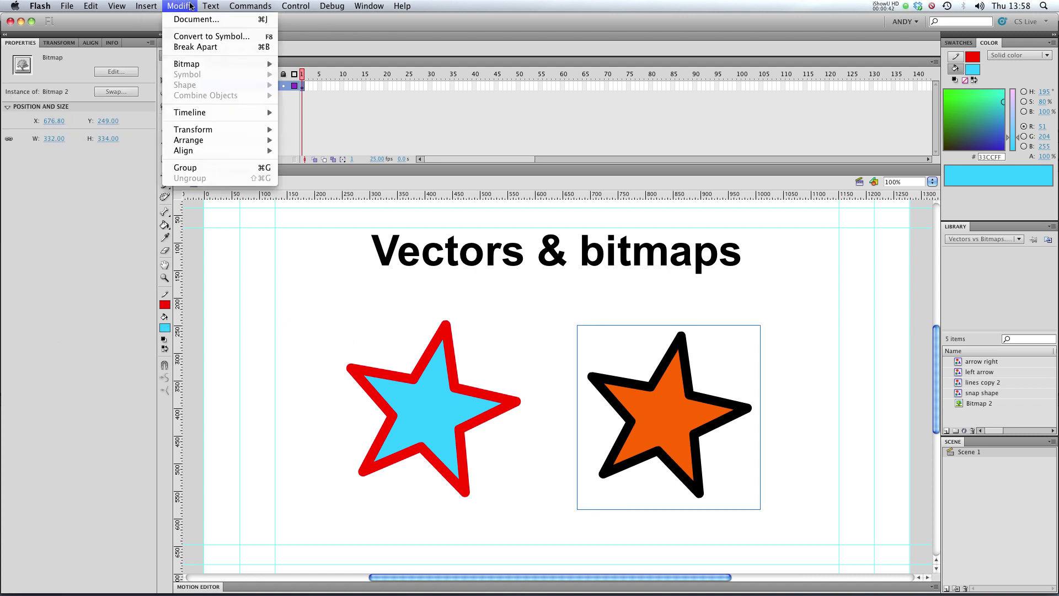
mouse_move(220, 65)
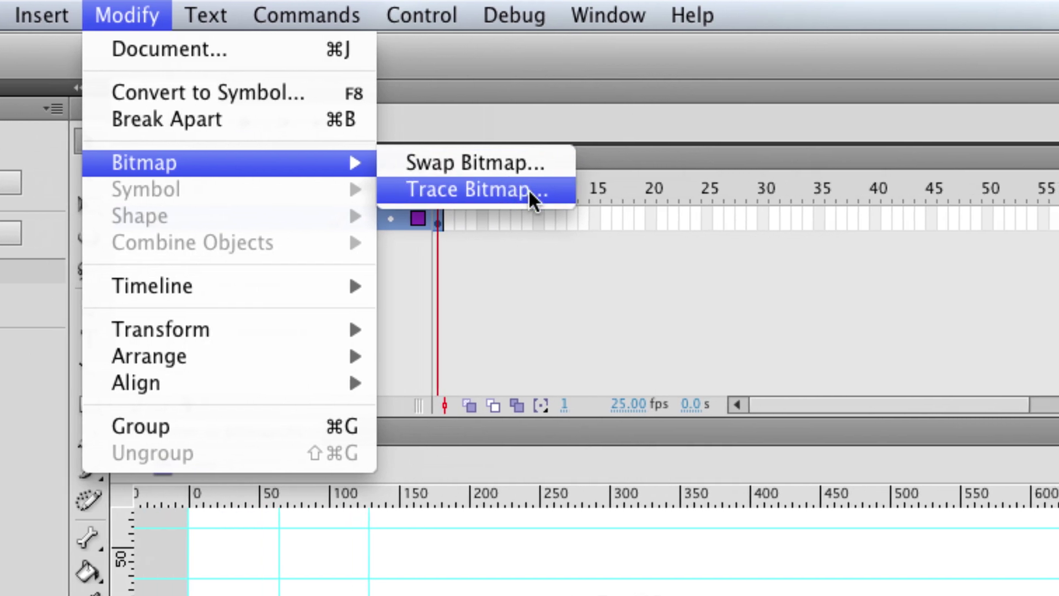
Open Trace Bitmap for the orange star and preview the default settings
click(528, 189)
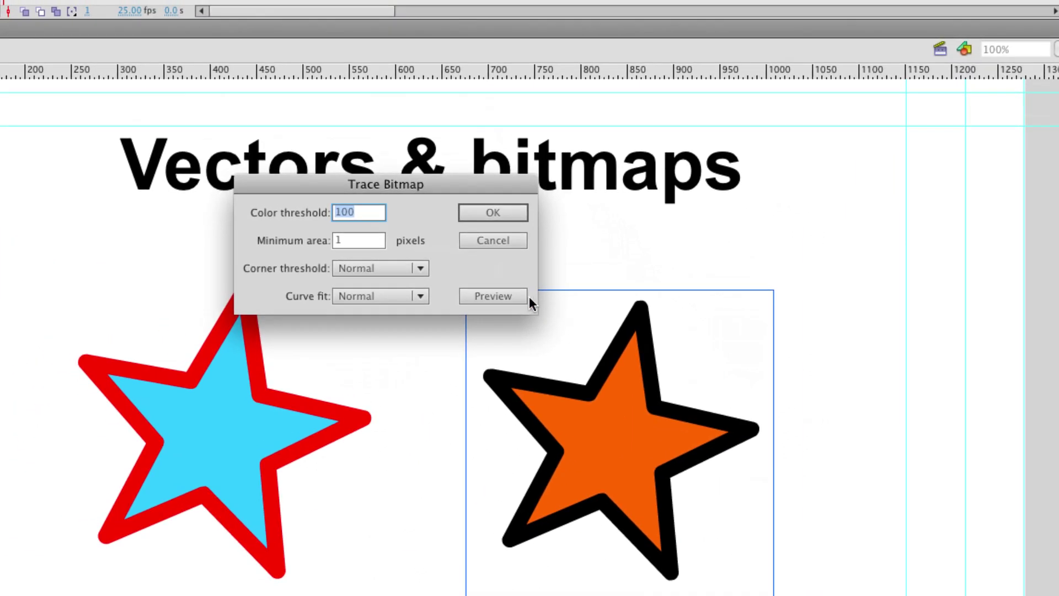
click(529, 298)
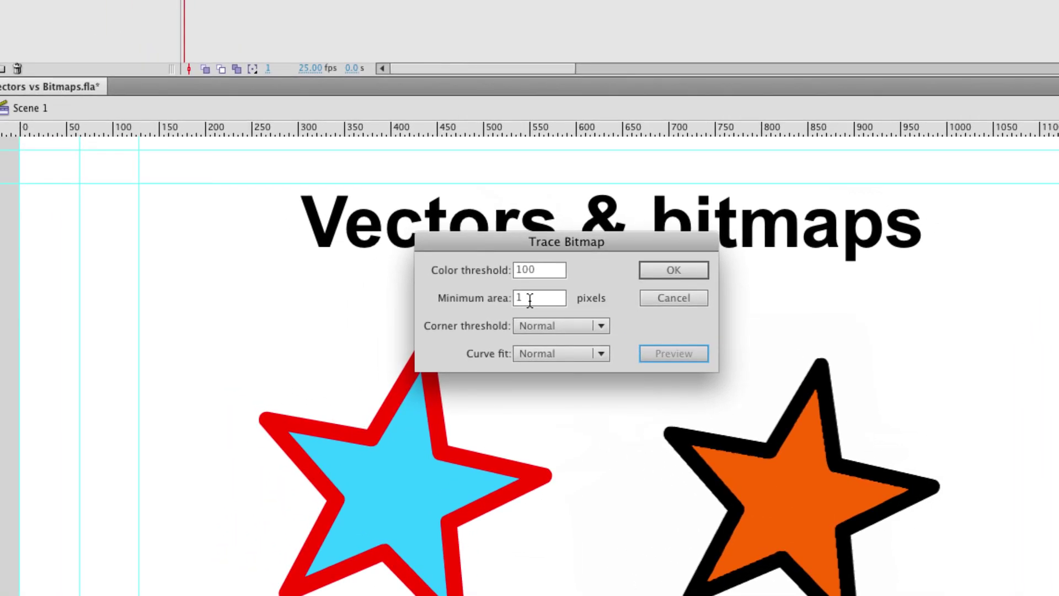
Change the trace's Minimum area to 10 pixels and preview the result
double_click(529, 299)
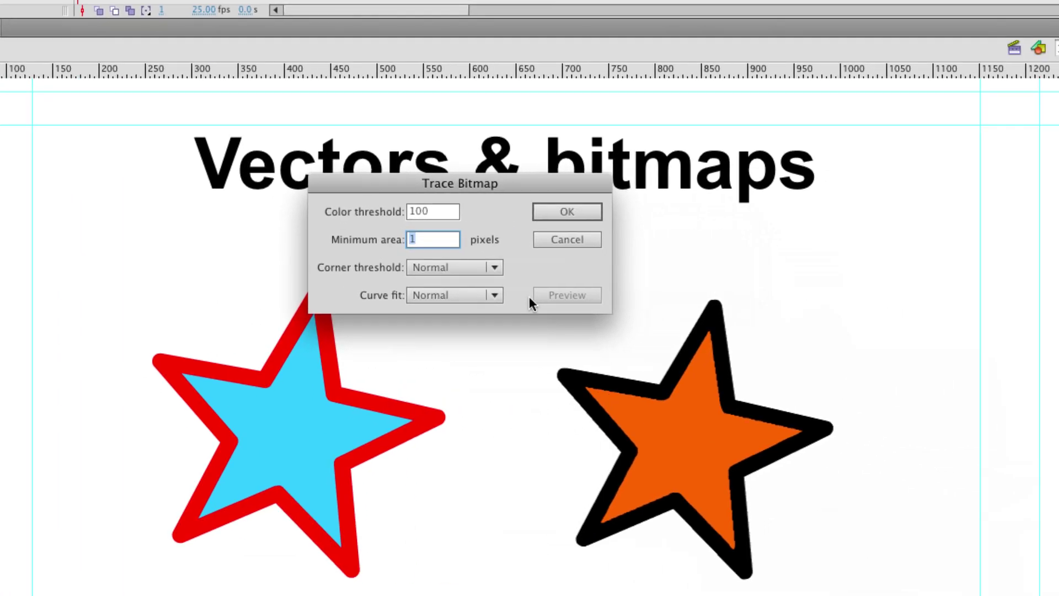
text(10)
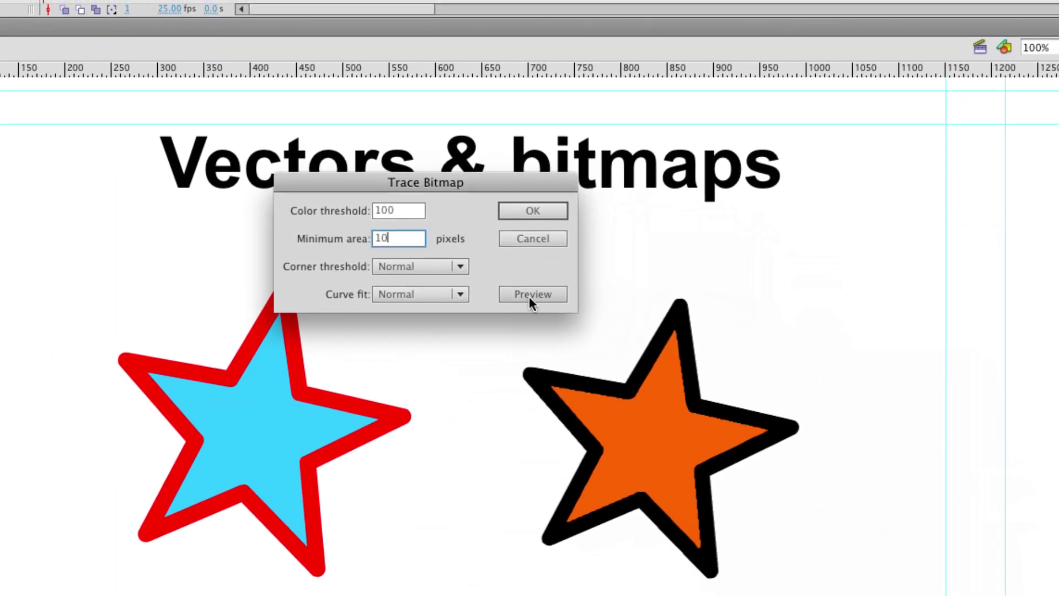
click(562, 297)
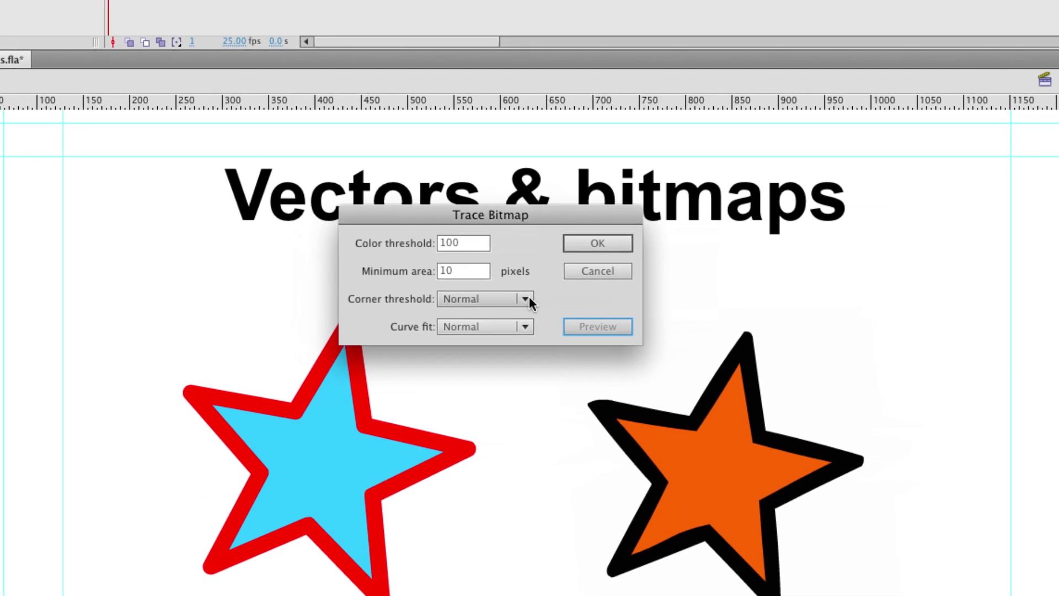
Set Corner threshold to Few Corners and preview the trace
click(514, 293)
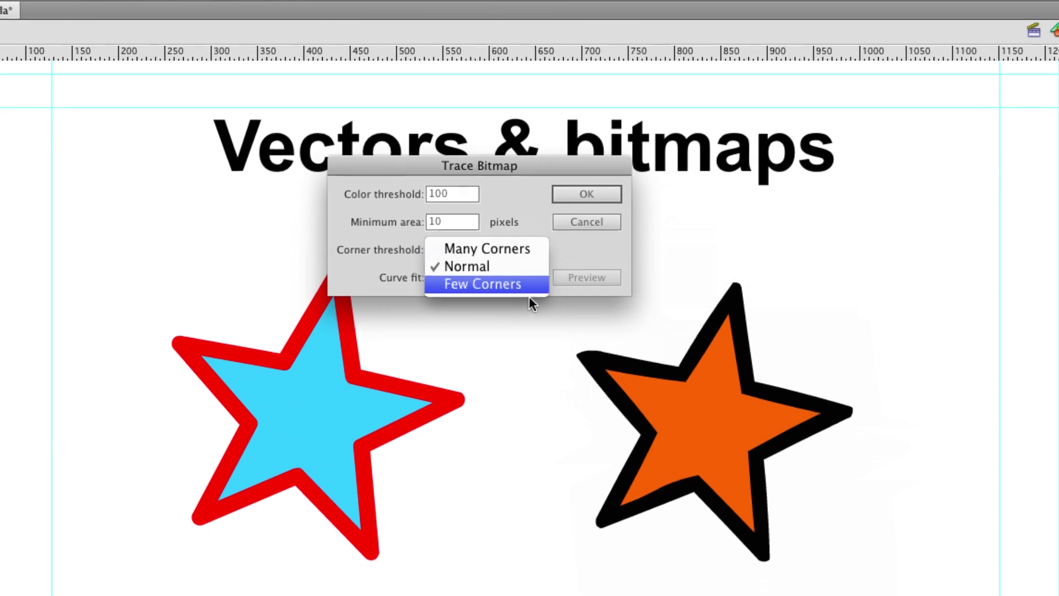
click(528, 330)
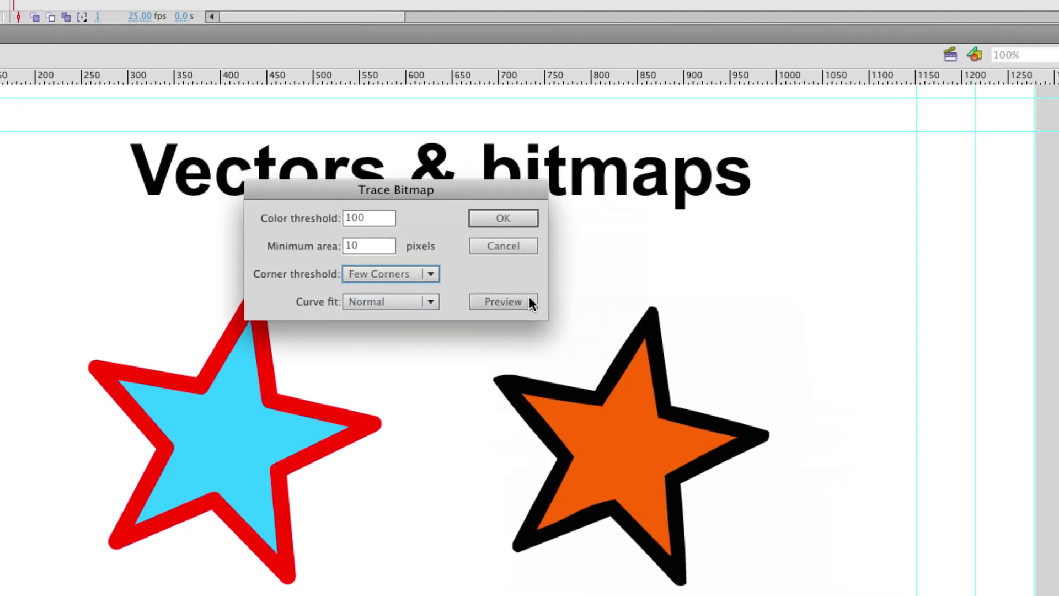
click(612, 286)
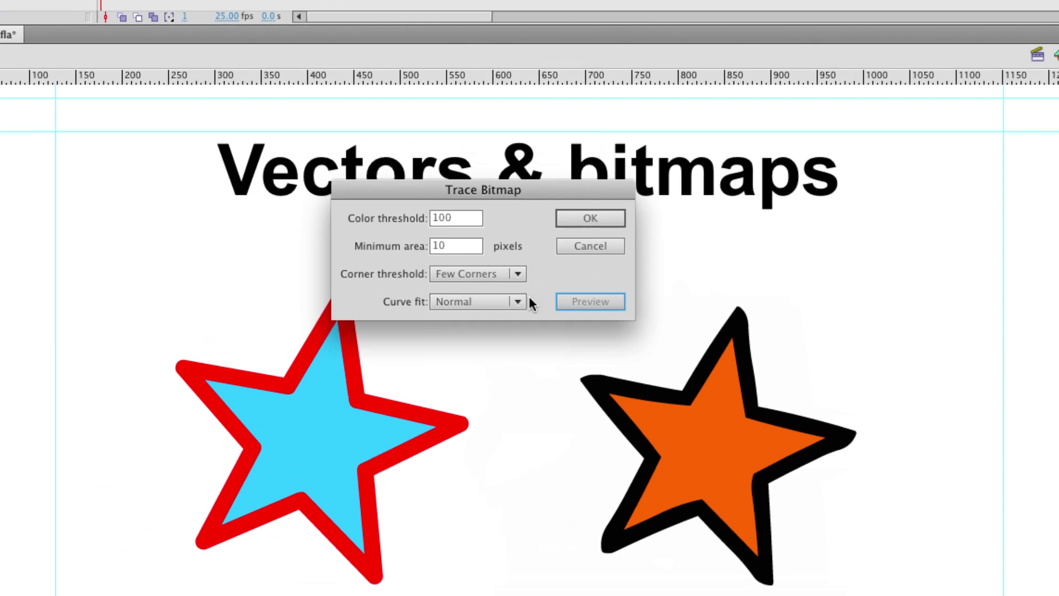
Preview the trace with Very Smooth curve fit, then with Pixels curve fit
click(430, 300)
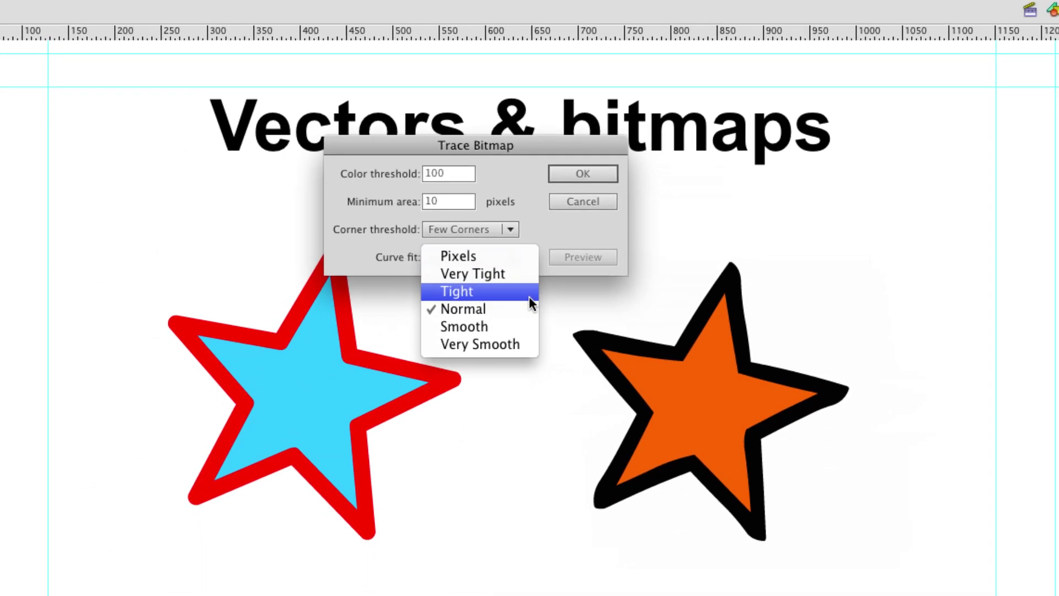
click(529, 339)
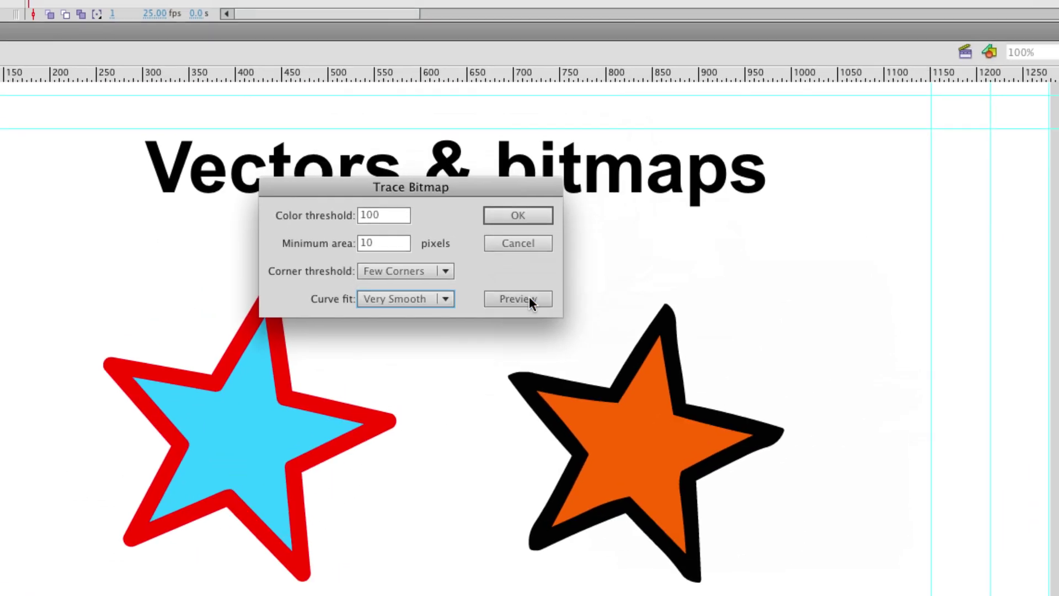
click(517, 299)
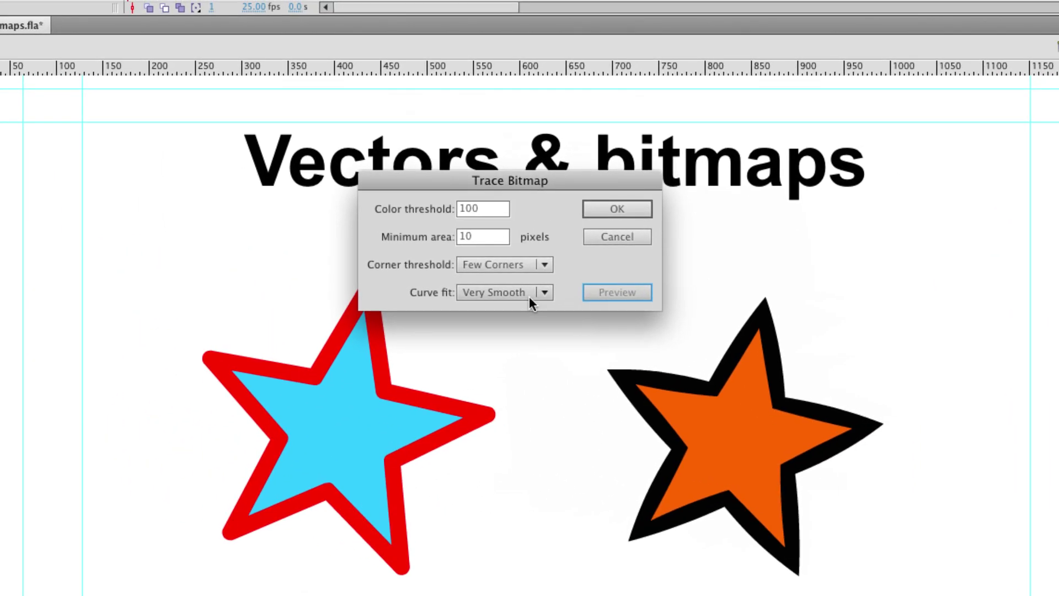
click(430, 208)
click(528, 296)
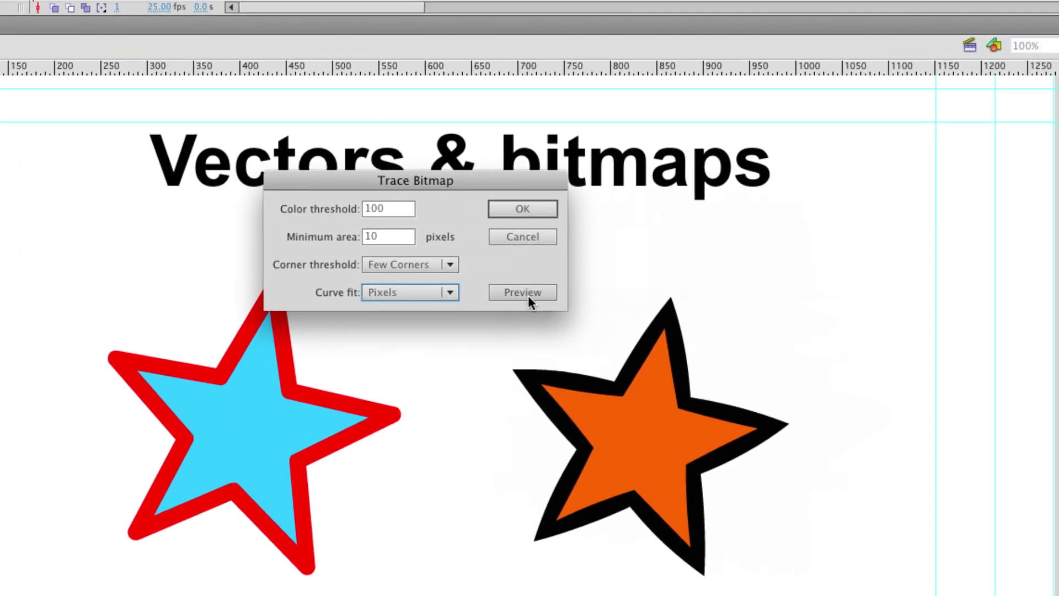
click(529, 297)
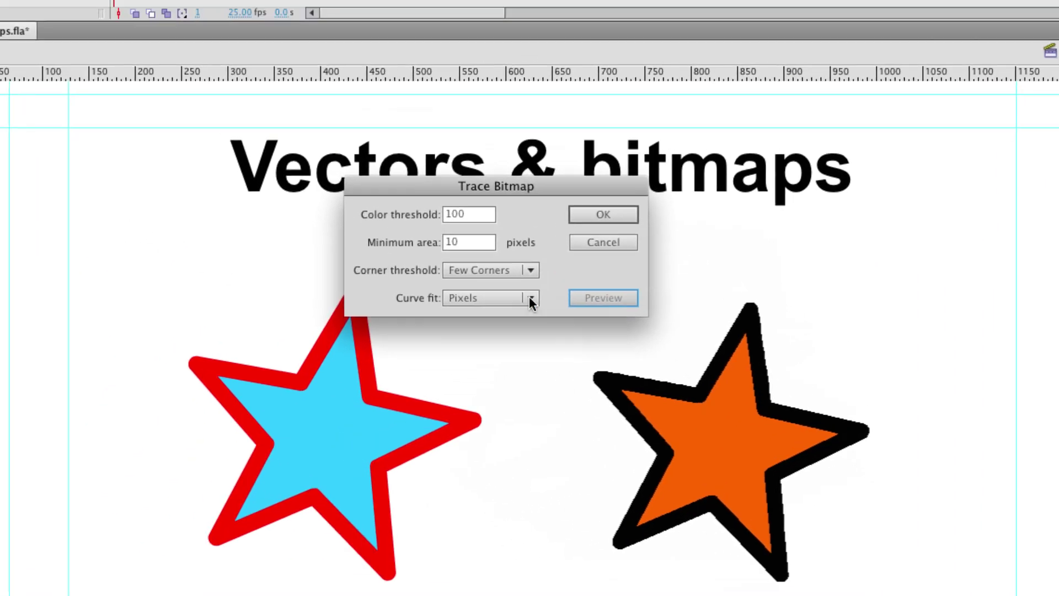
click(389, 205)
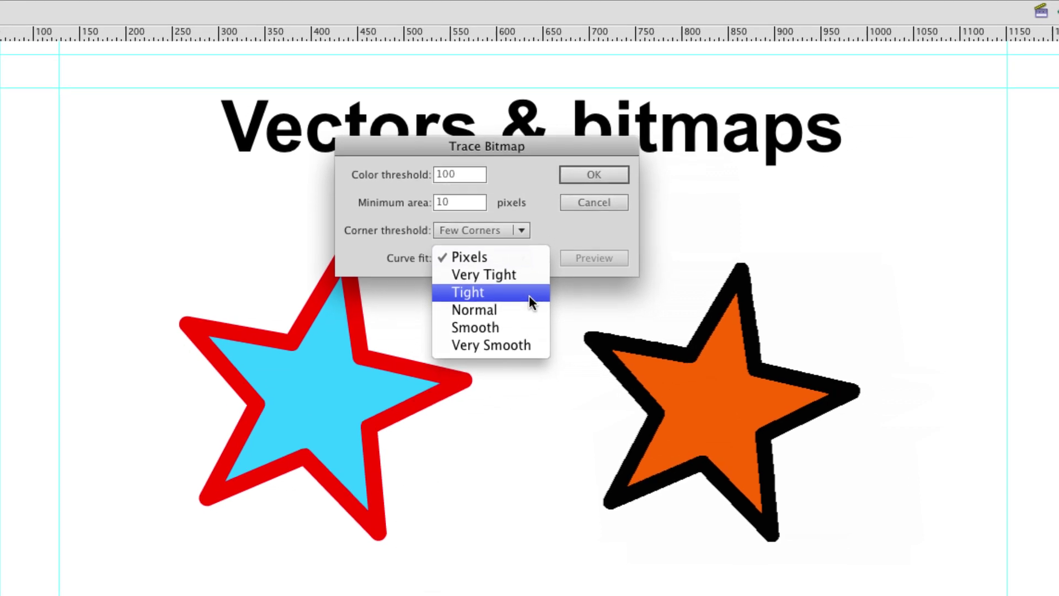
Preview with Normal curve fit, then with Normal corners and Very Smooth curve fit
click(531, 319)
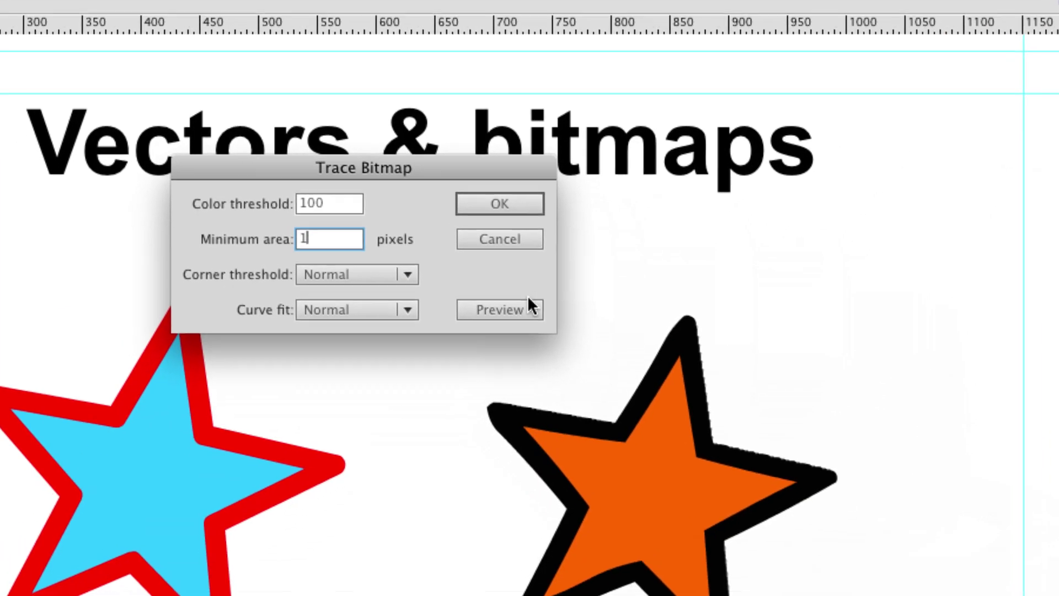
click(515, 317)
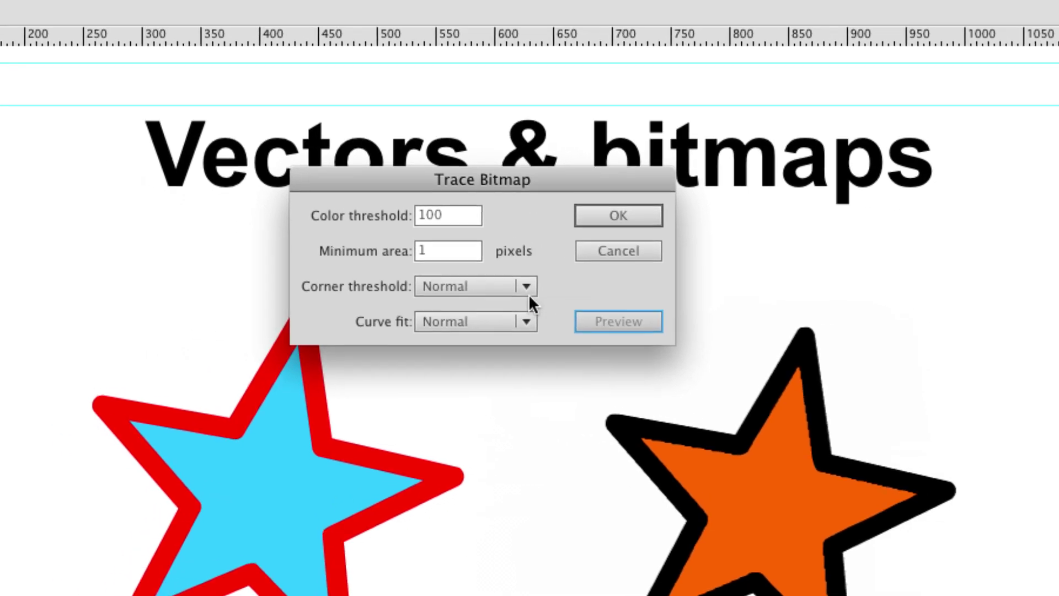
click(529, 295)
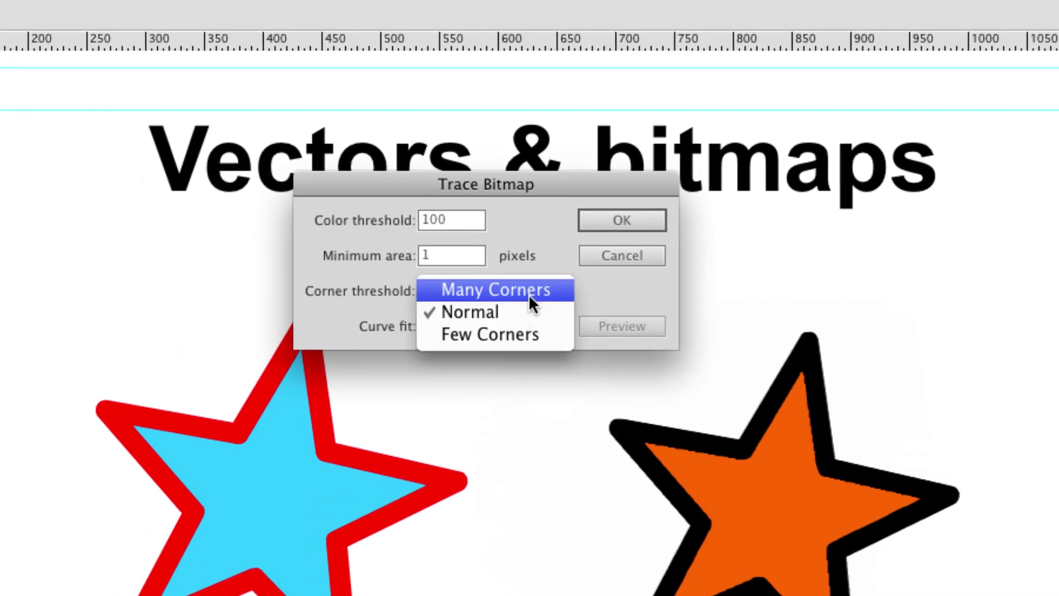
click(529, 312)
click(524, 320)
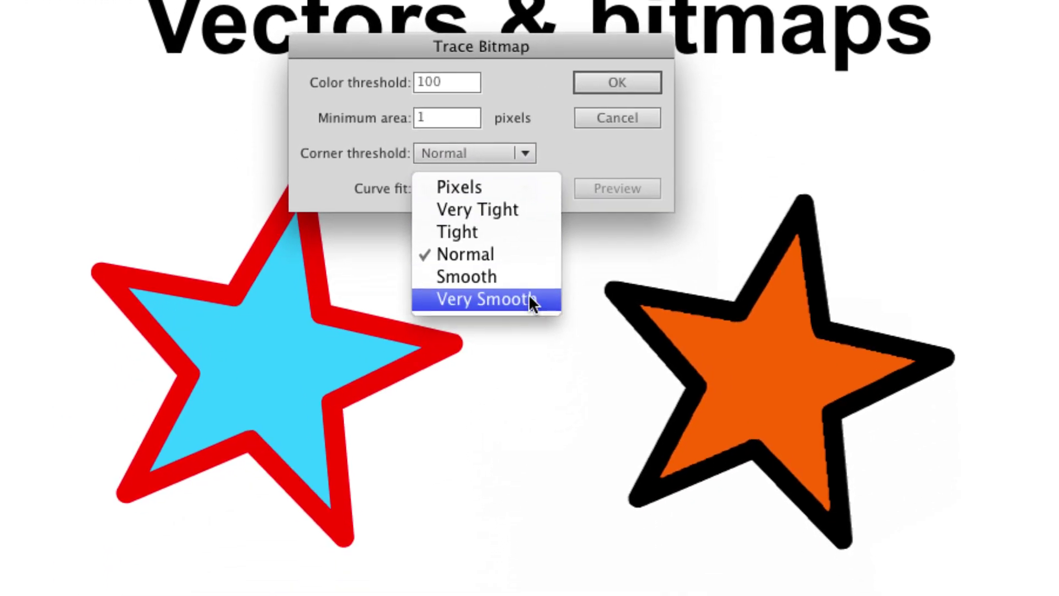
click(538, 408)
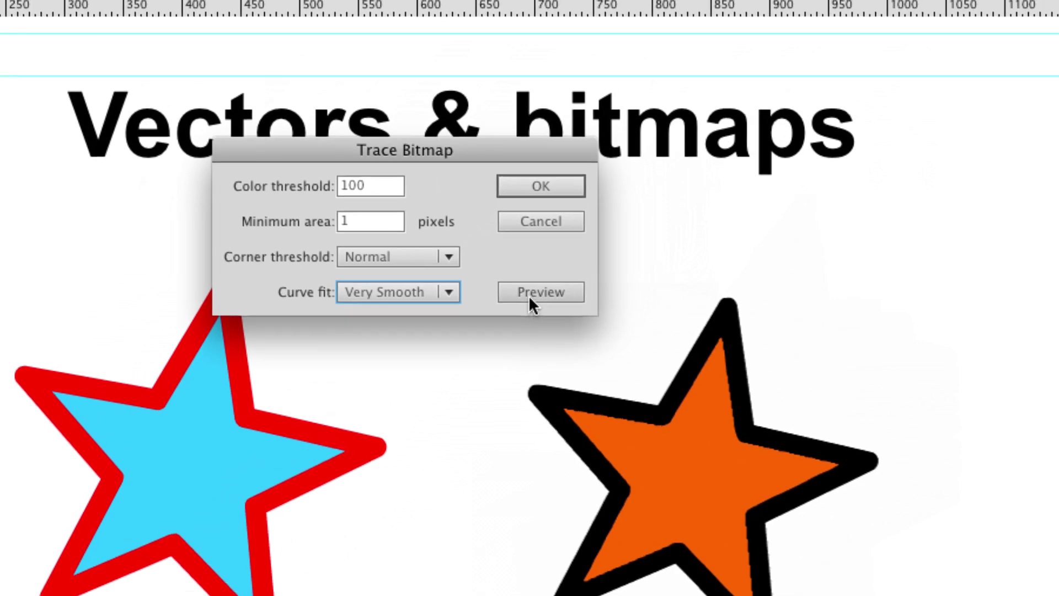
click(552, 276)
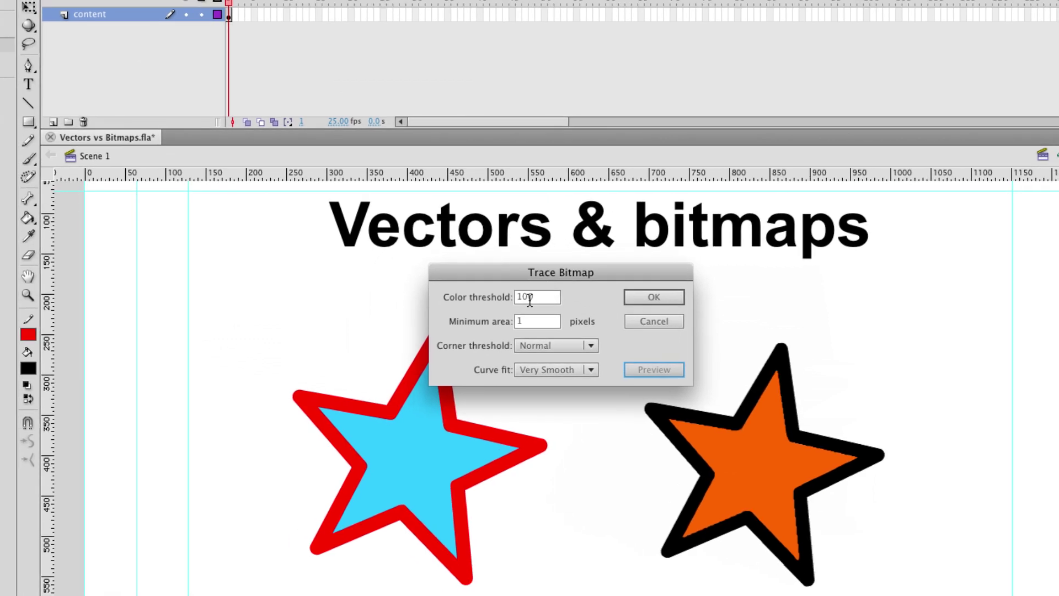
Preview the trace at colour threshold 300, then 1, then 300 again
double_click(529, 298)
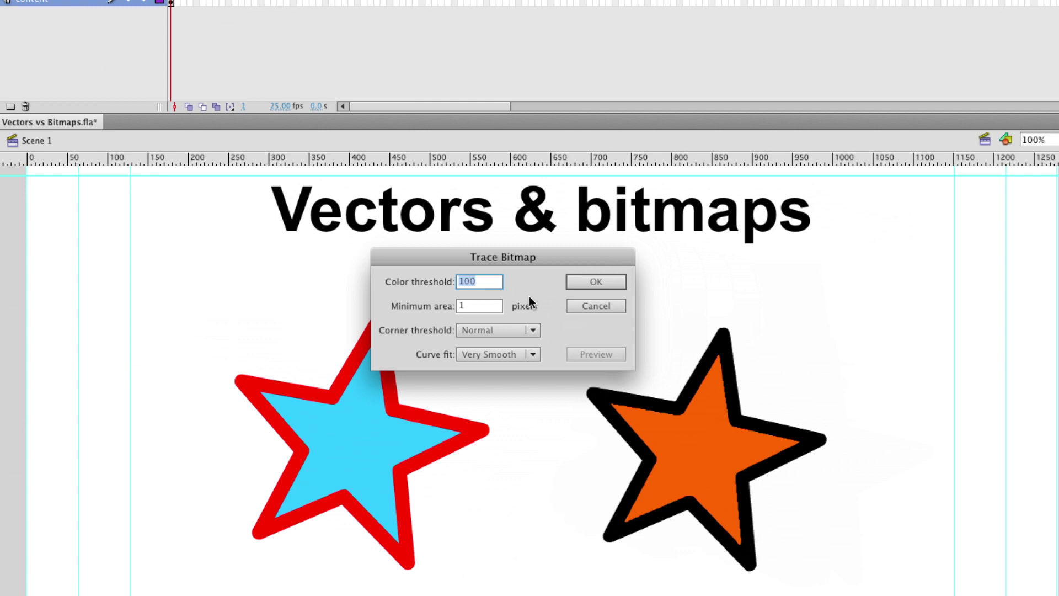
text(300)
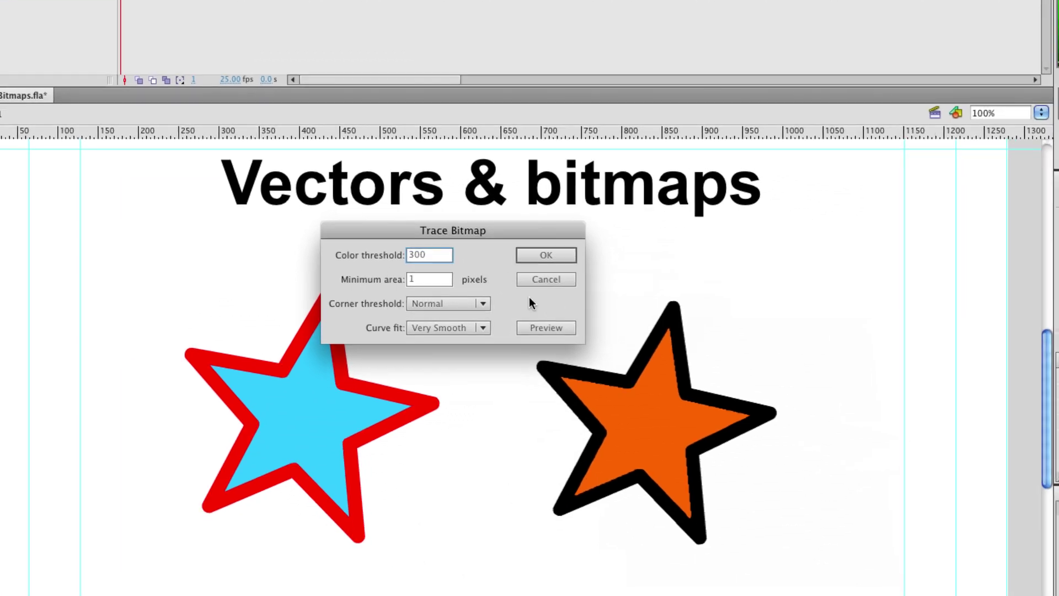
click(563, 328)
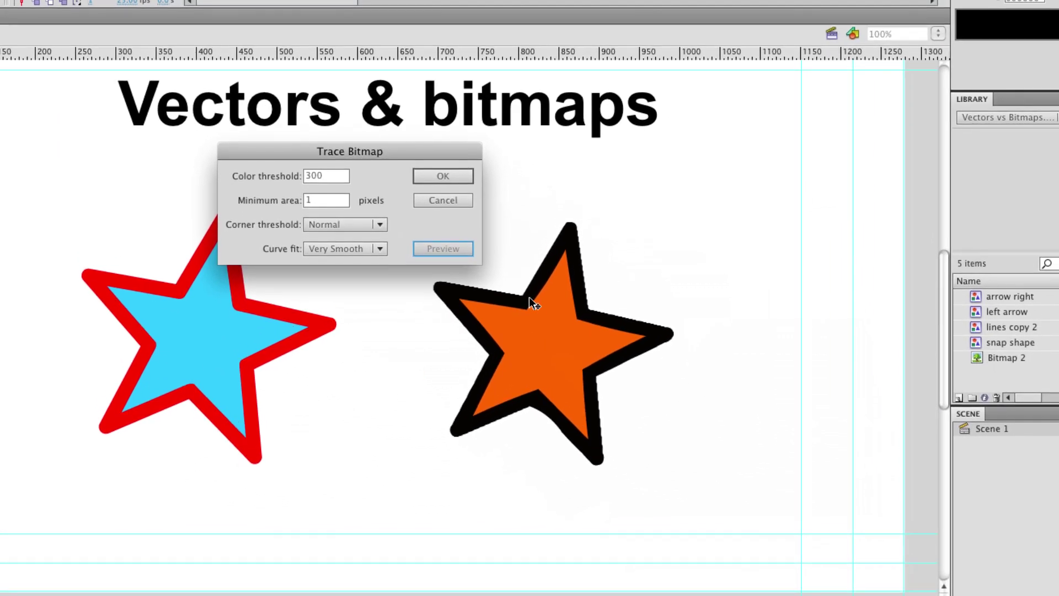
double_click(306, 174)
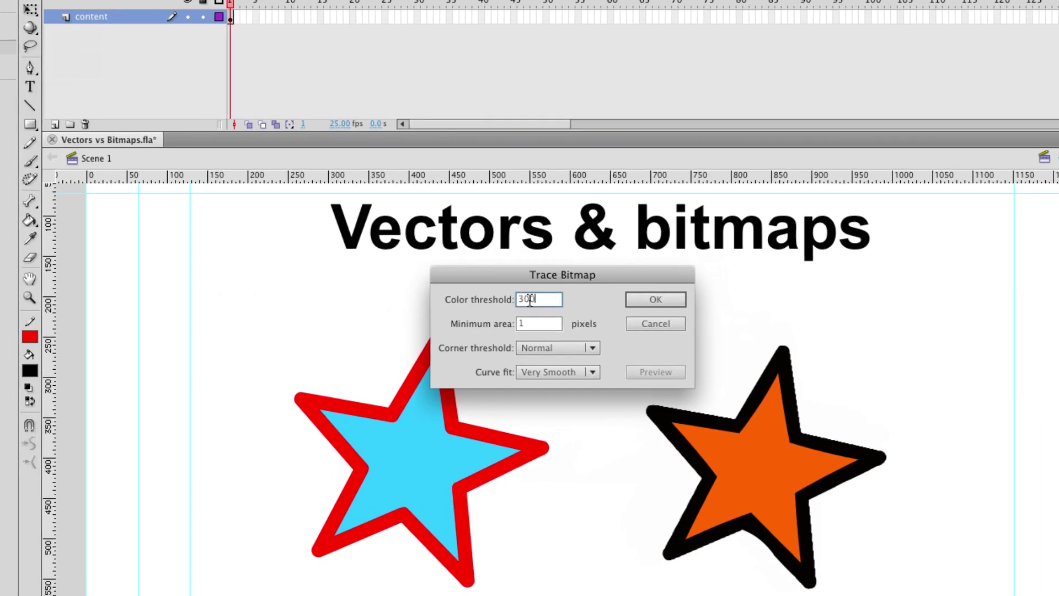
text(1)
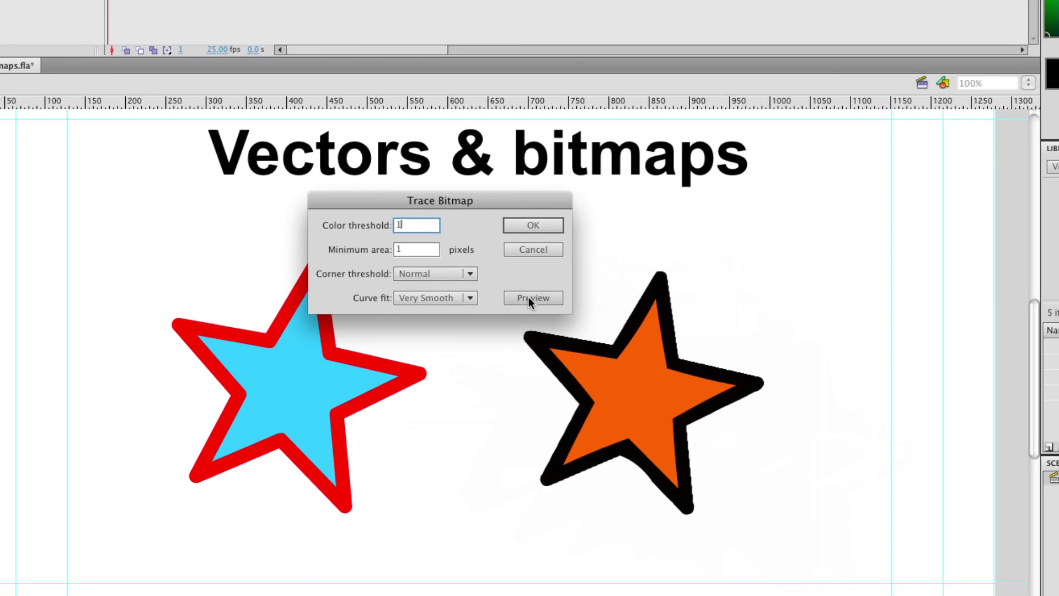
click(671, 367)
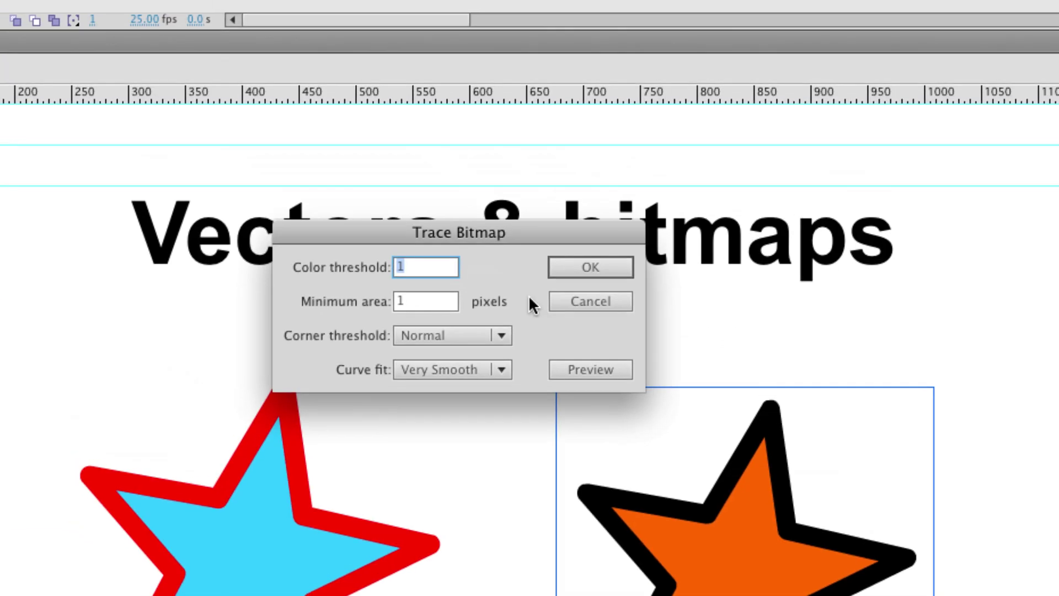
text(300)
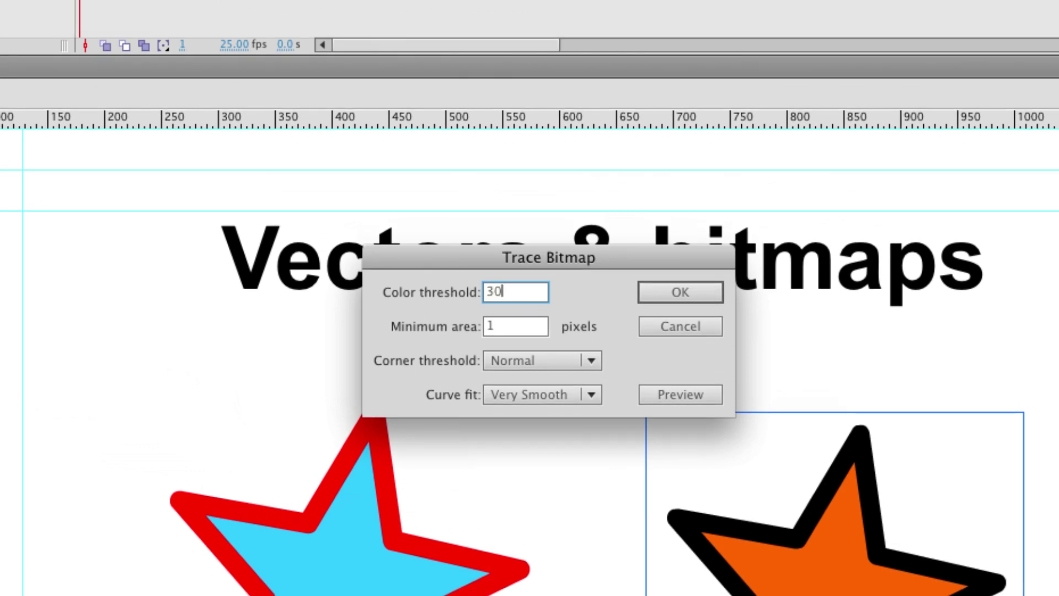
click(654, 396)
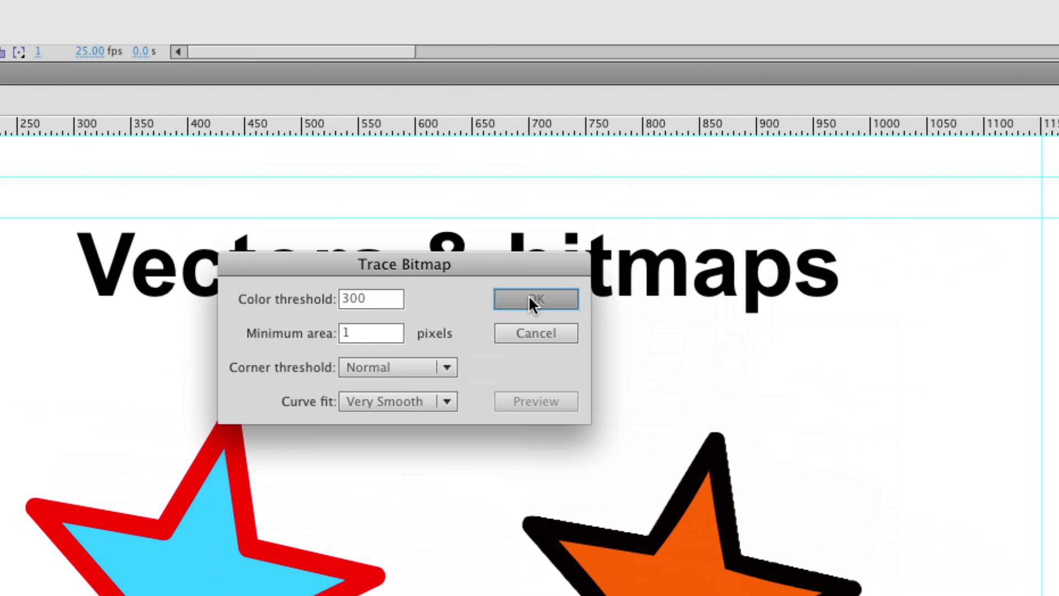
Apply the trace and inspect the traced star's orange fill and black outline separately
click(555, 199)
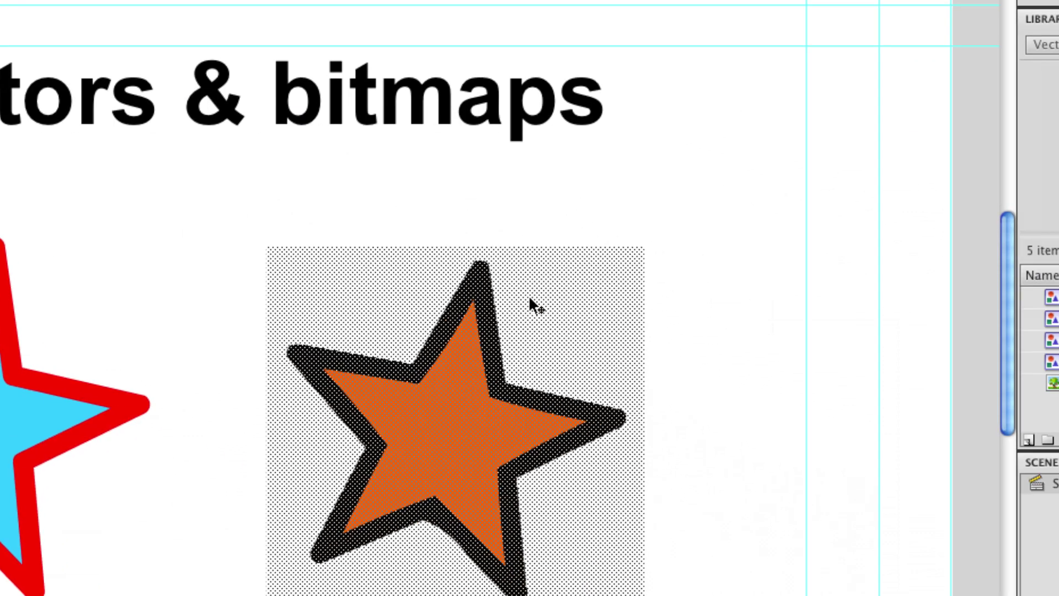
click(530, 295)
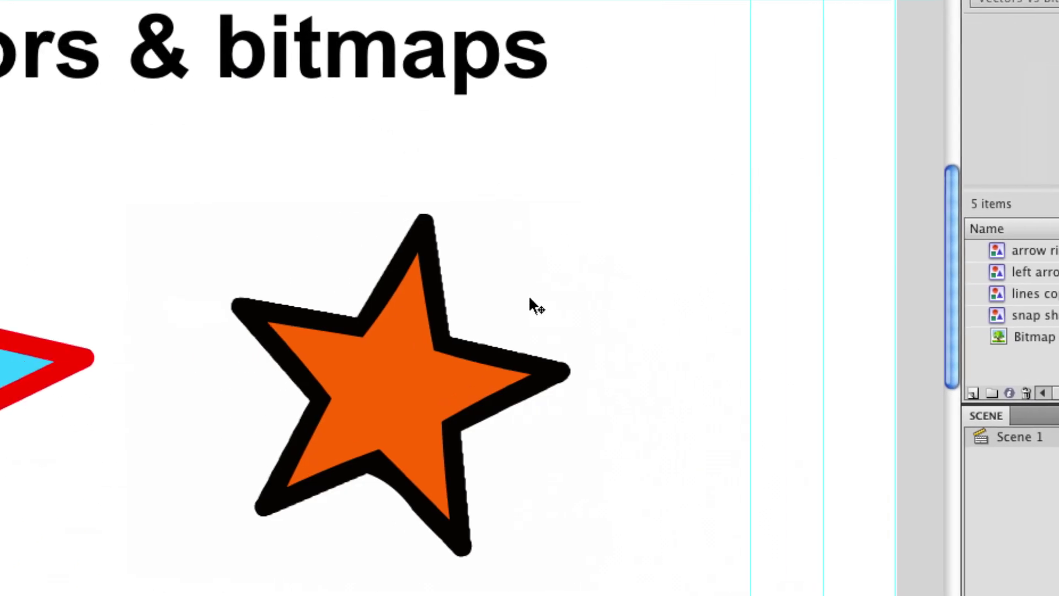
click(458, 295)
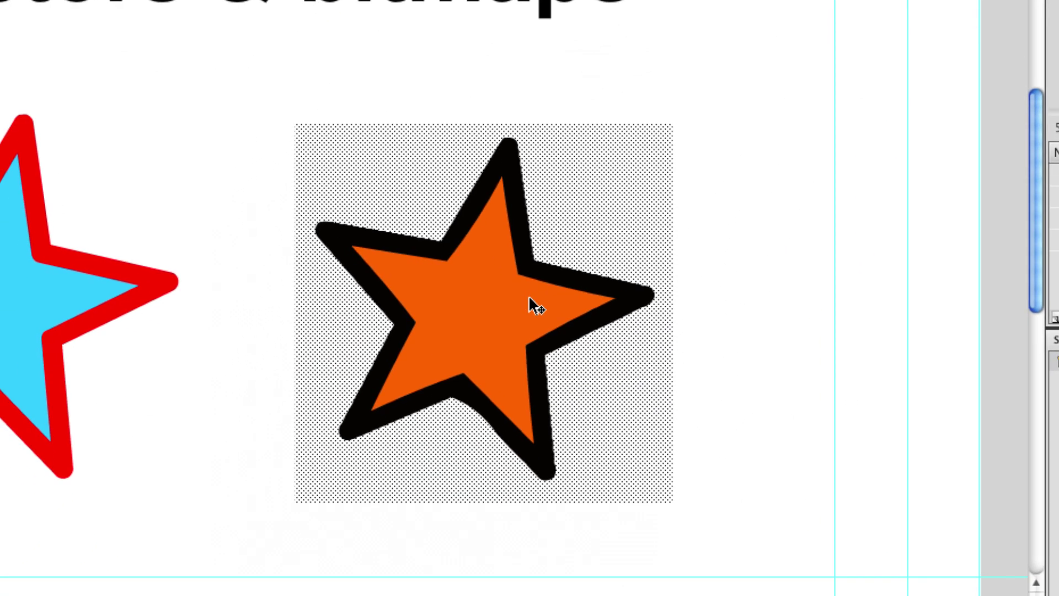
click(450, 376)
click(528, 296)
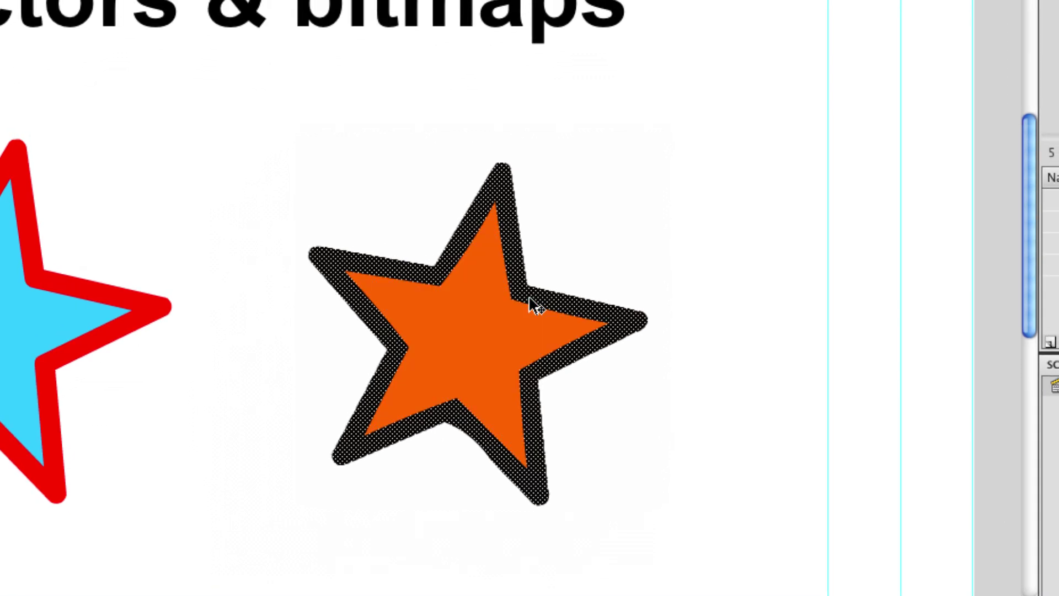
click(528, 310)
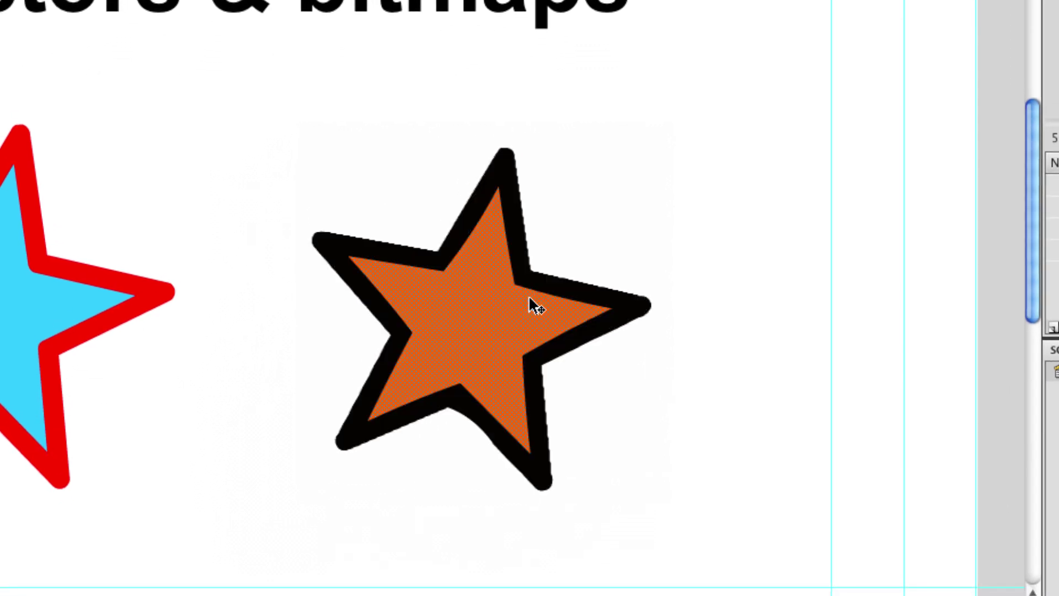
Delete the traced background around the star, then delete the traced star itself
click(571, 258)
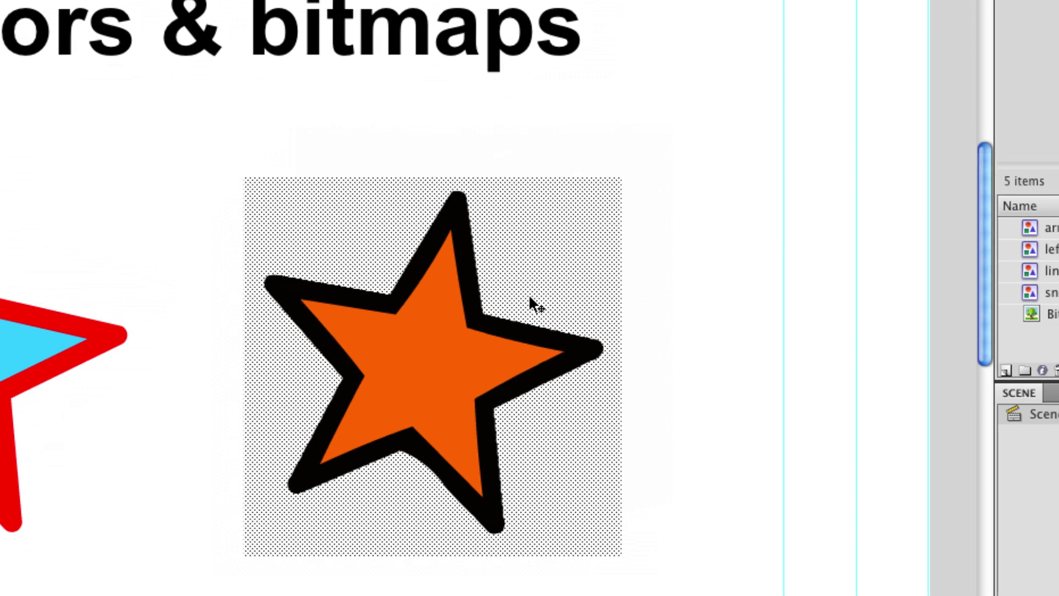
key(Delete)
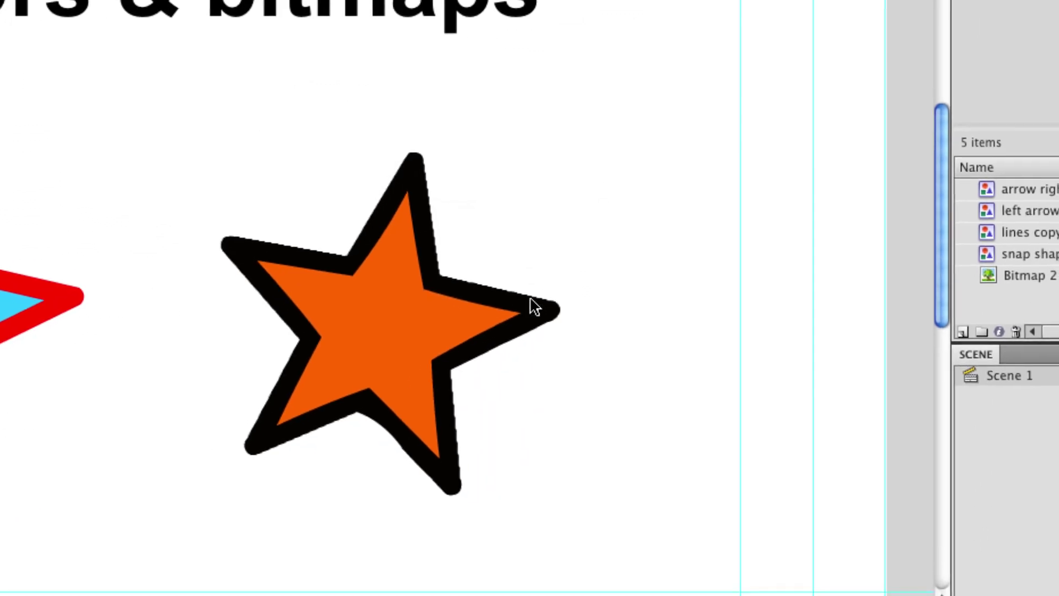
click(474, 353)
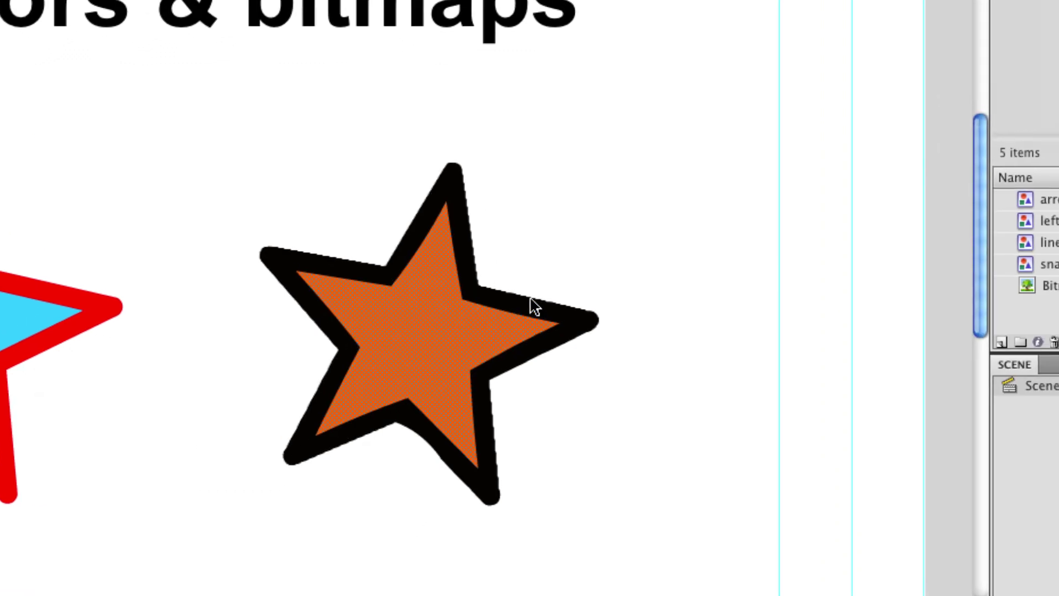
click(528, 298)
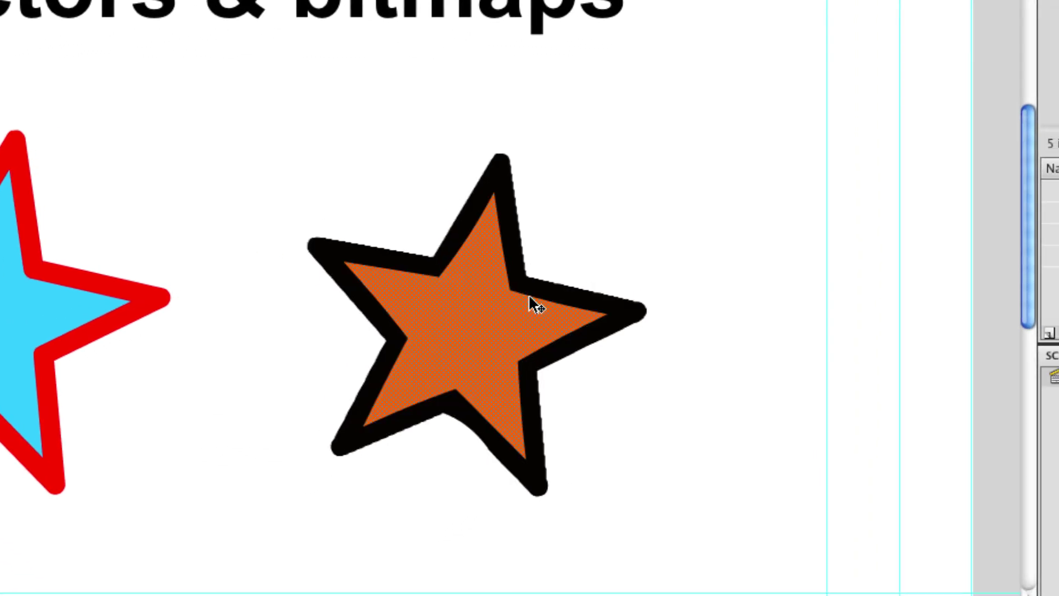
double_click(529, 297)
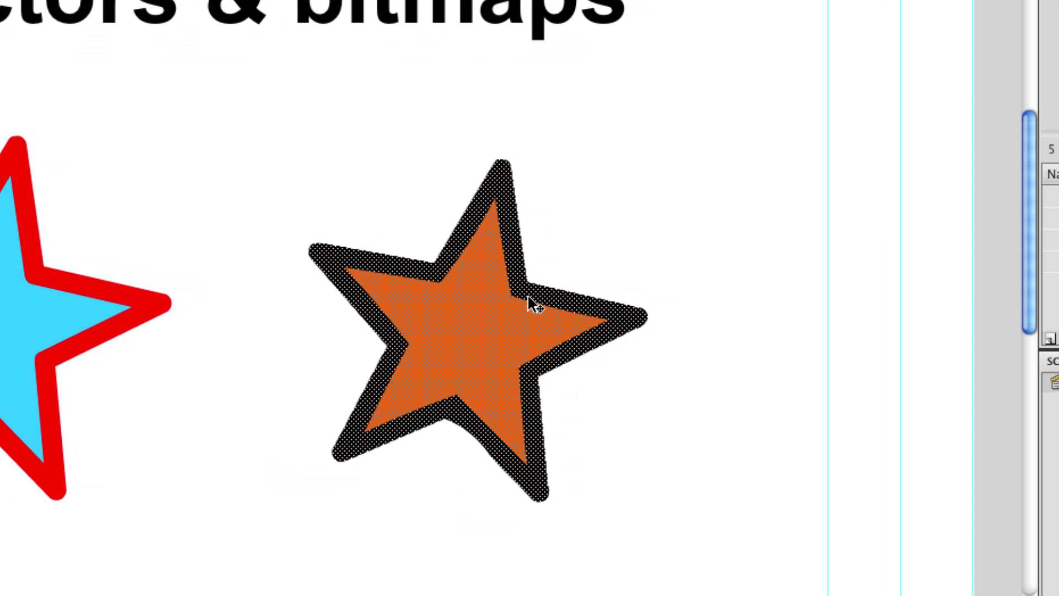
key(Delete)
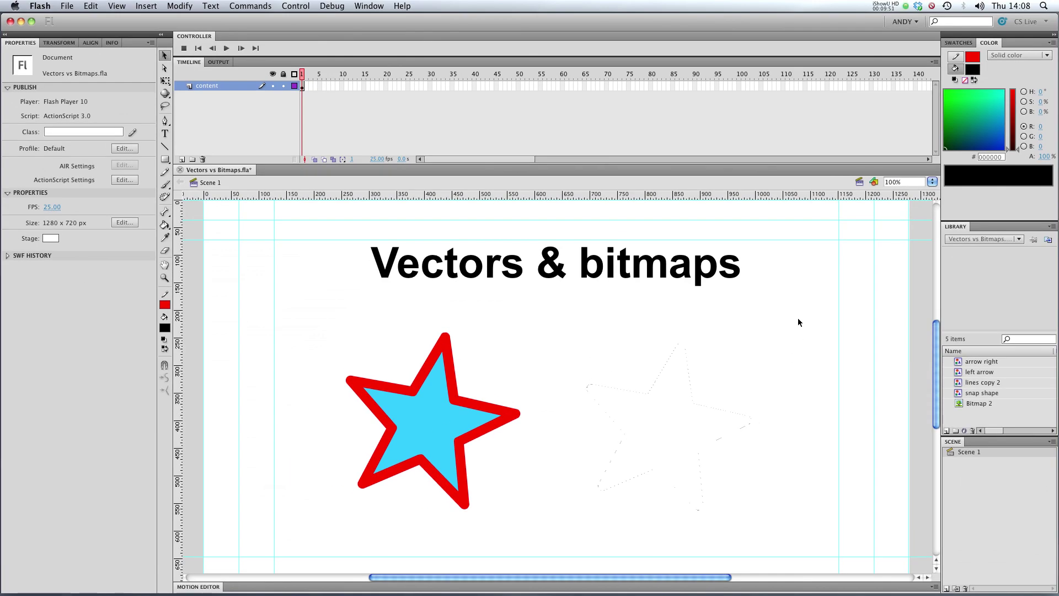
Marquee-select around the restored orange star with its black outline, then deselect it
mouse_move(797, 318)
mouse_down()
mouse_move(551, 552)
mouse_move(587, 542)
mouse_up()
click(803, 478)
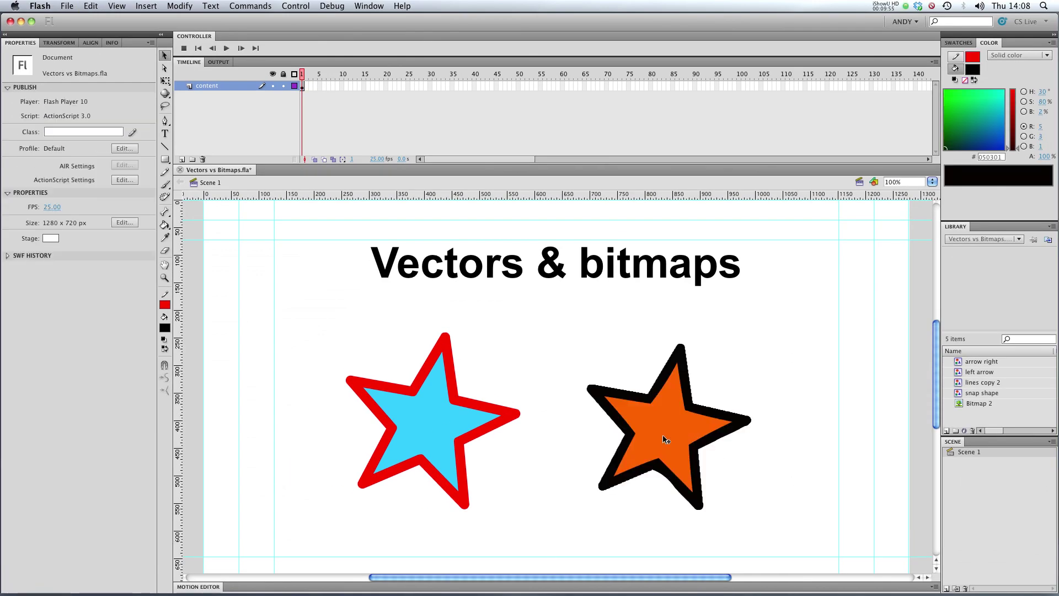